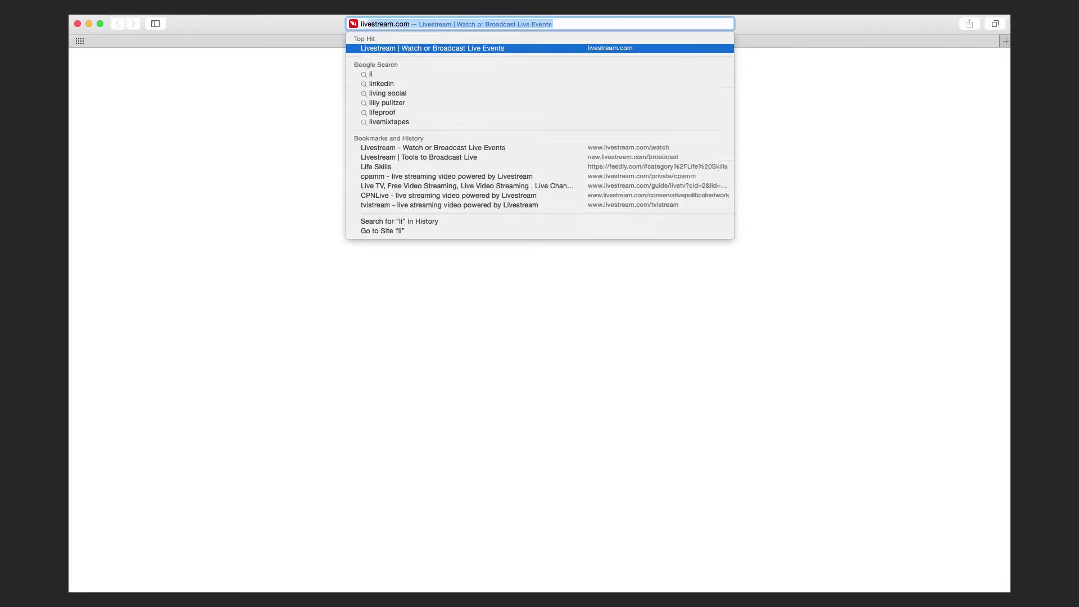
# Load the Livestream home page, browse the featured events and open the KSAZ live event.
pyautogui.write('vestream')
pyautogui.press('Return')
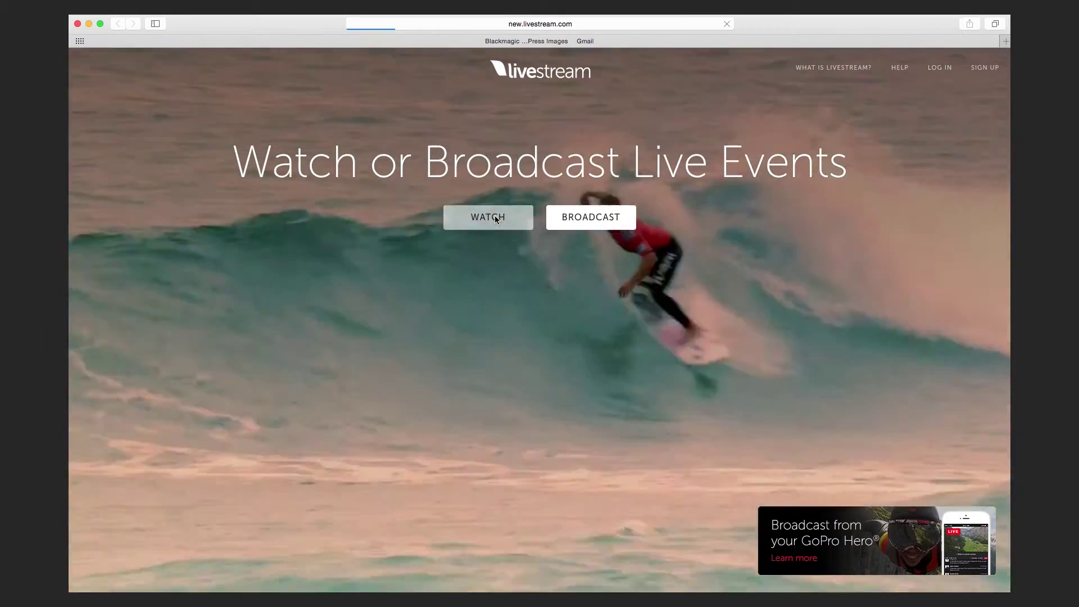
pyautogui.click(496, 220)
pyautogui.scroll(-3, 538, 218)
pyautogui.scroll(3, 538, 221)
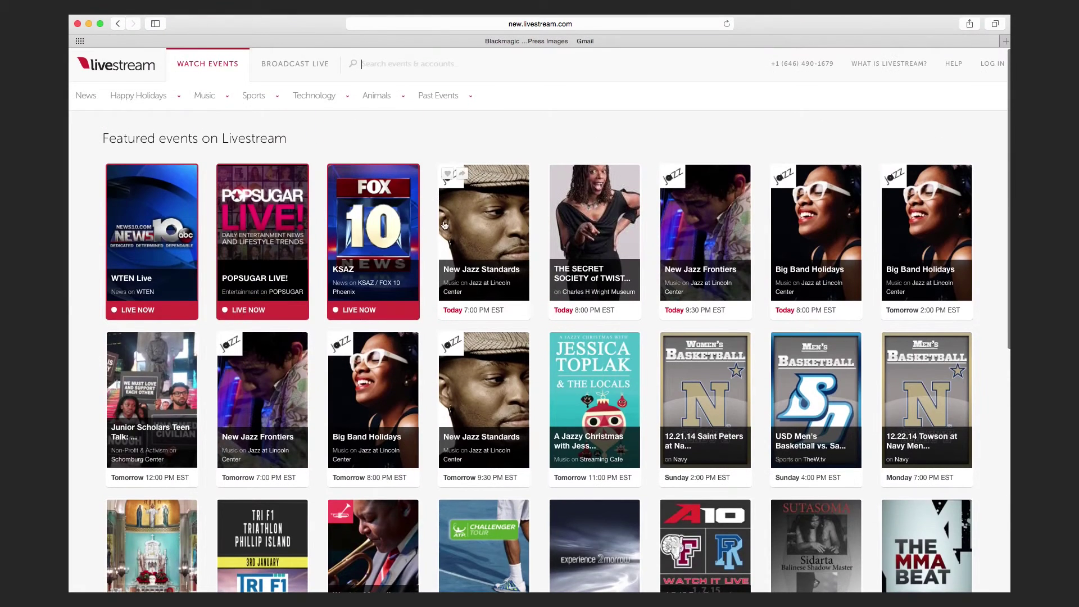
pyautogui.click(373, 224)
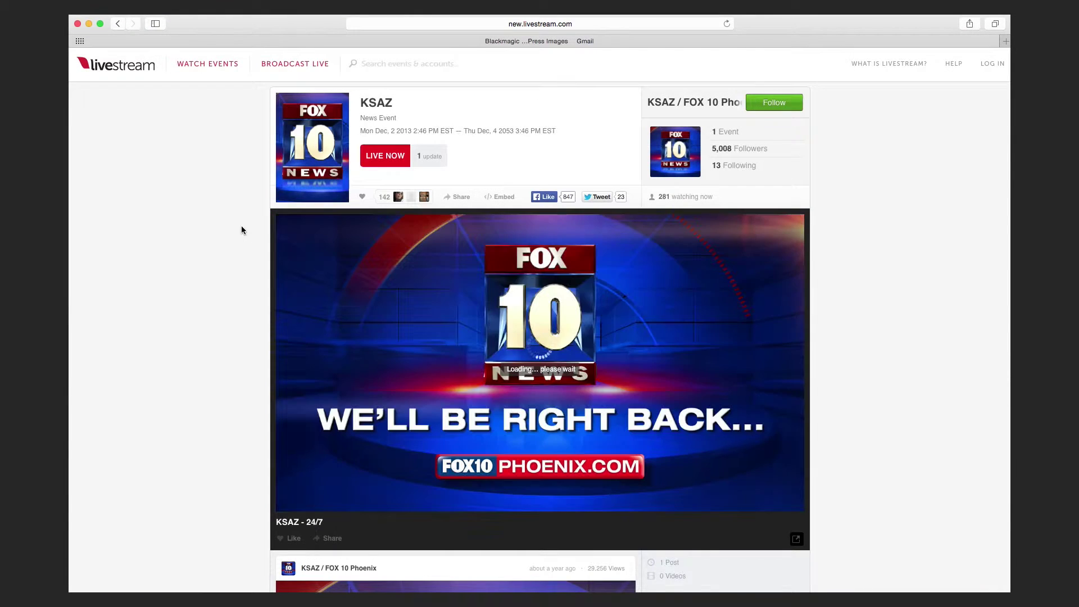
pyautogui.scroll(-10, 242, 230)
pyautogui.scroll(10, 241, 225)
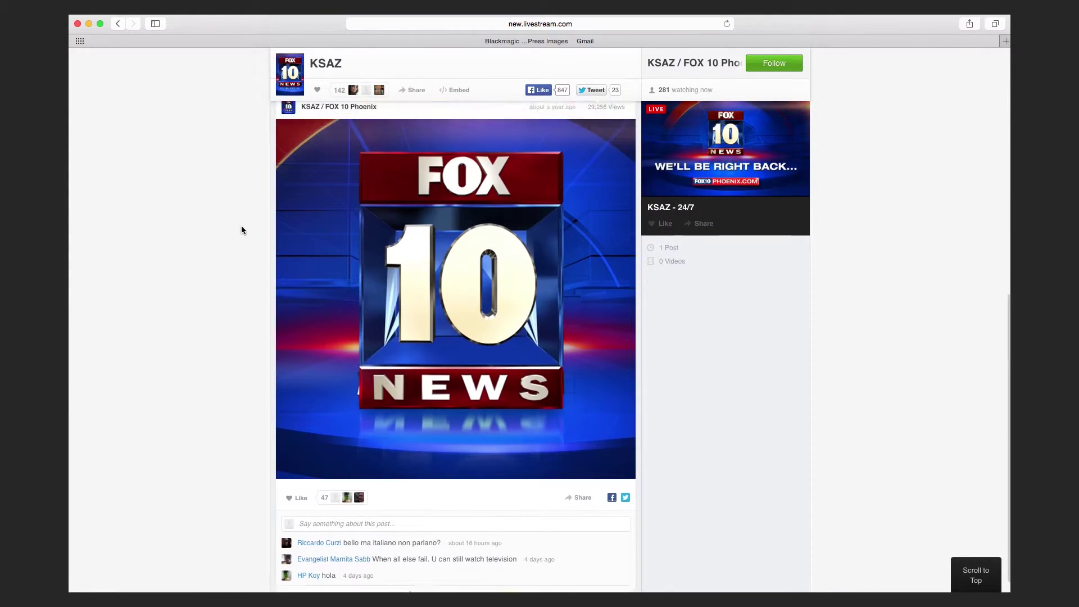
# In a new window, go to livestream.com/guide/livetv and open the CPNLive channel.
pyautogui.press('super+n')
pyautogui.write('livestream')
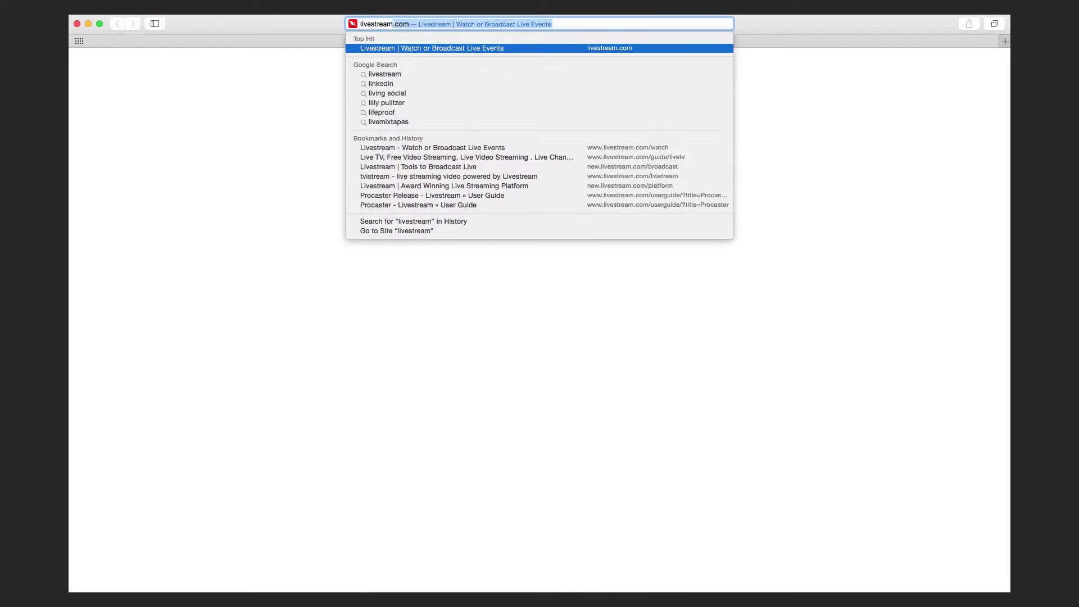
pyautogui.write('.com/guide/livet')
pyautogui.press('Return')
pyautogui.scroll(-5, 234, 322)
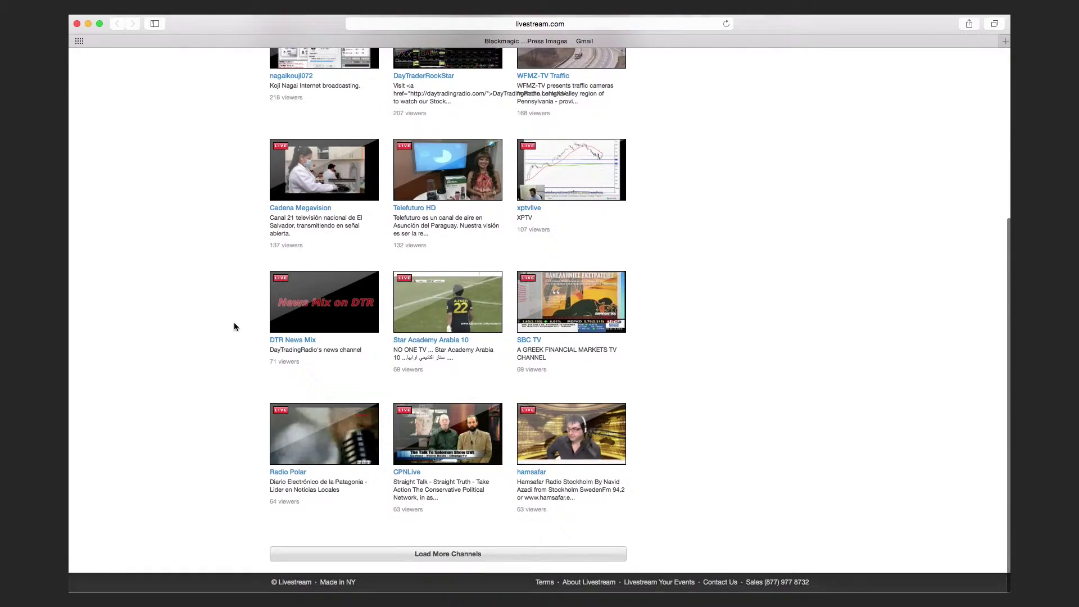
pyautogui.click(420, 415)
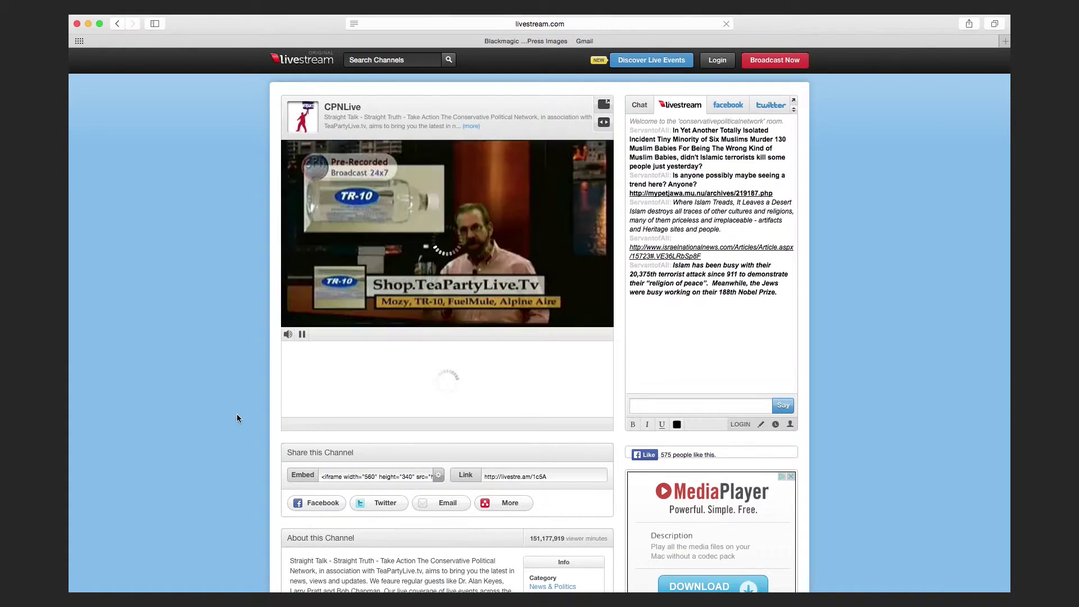
pyautogui.scroll(-10, 237, 416)
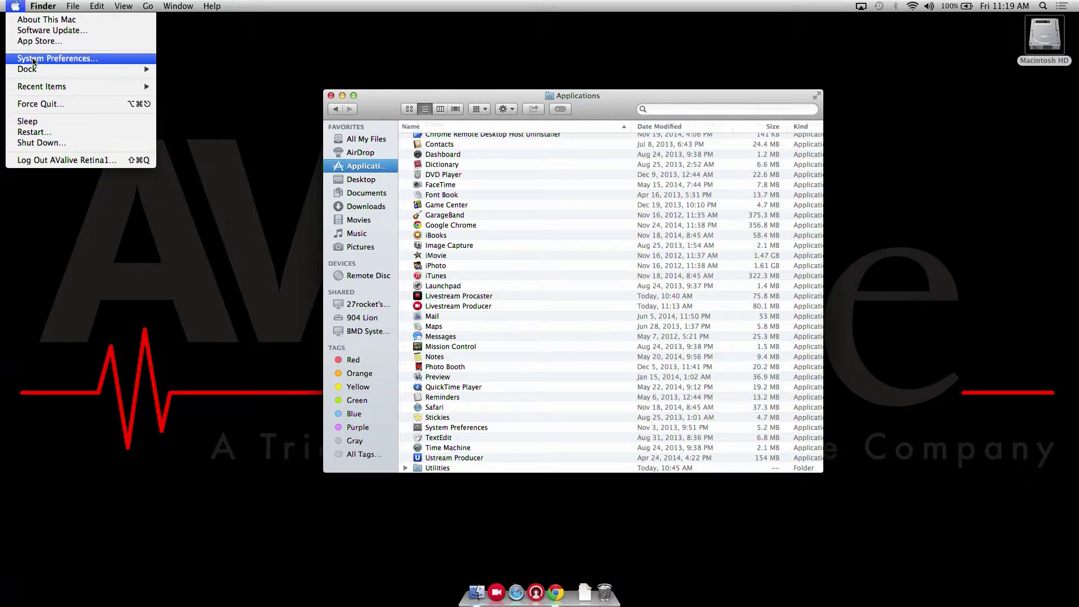
# Open System Preferences from the Apple menu.
pyautogui.click(32, 58)
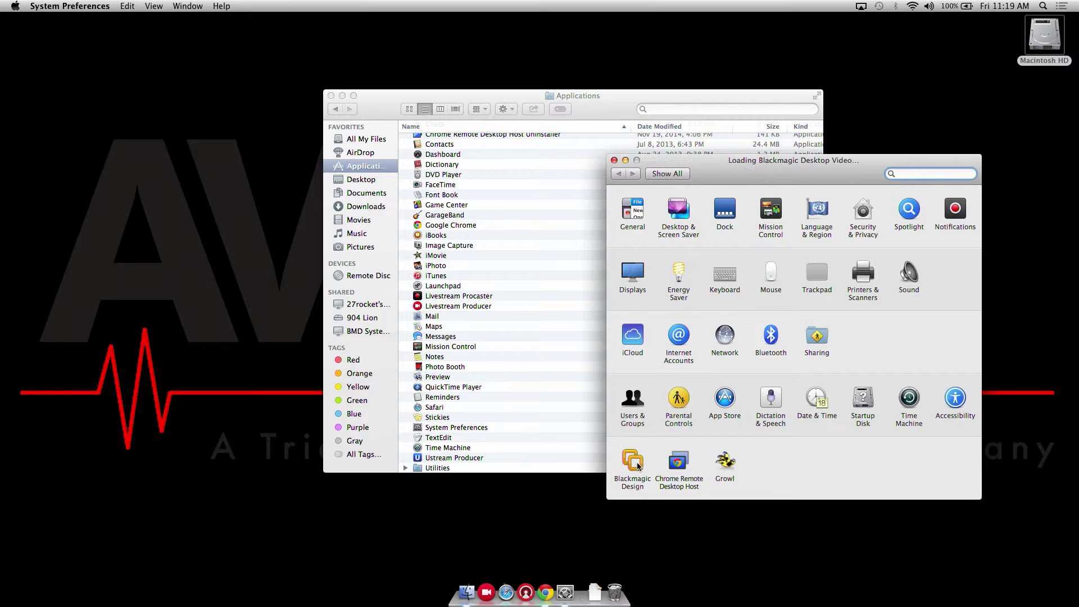
# Set the Blackmagic capture input to HDMI Video & HDMI Audio.
pyautogui.click(771, 276)
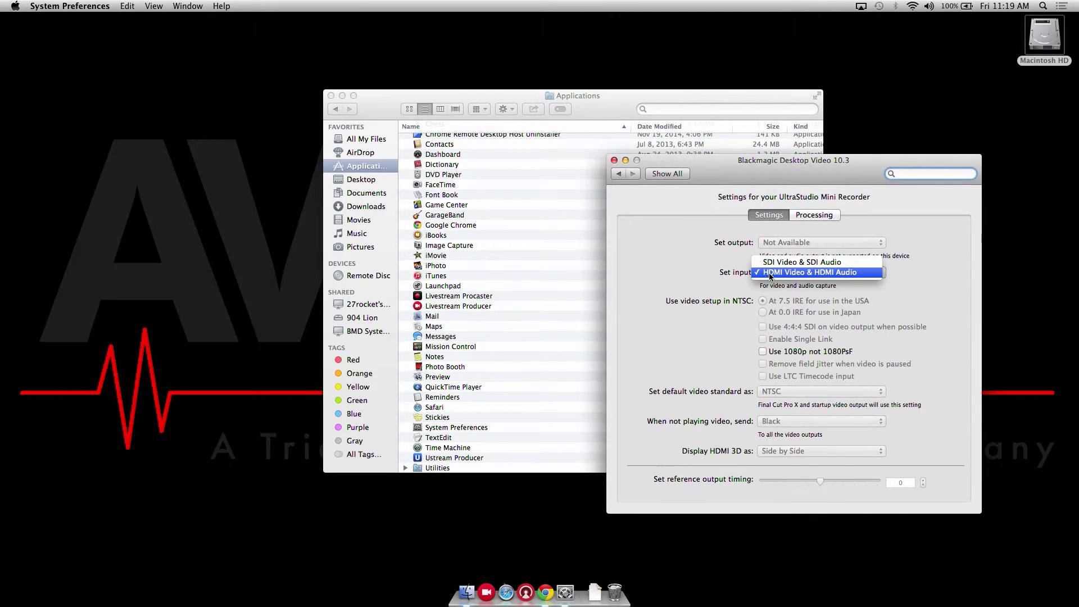
pyautogui.click(770, 274)
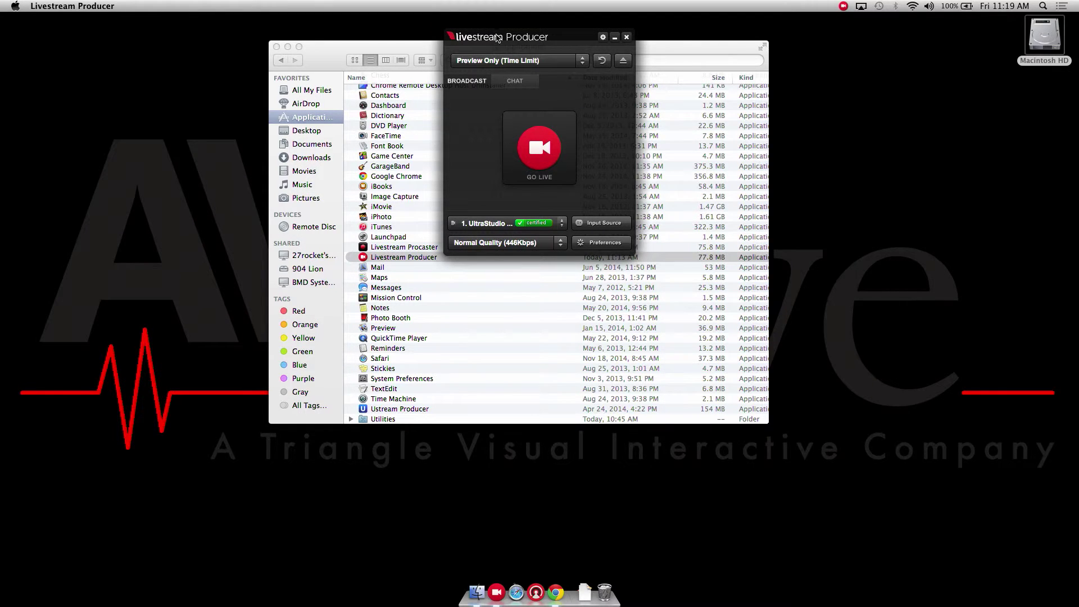
# Place Producer at top left and Finder on the right, keeping UltraStudio Mini Recorder as input.
pyautogui.moveTo(485, 39); pyautogui.dragTo(344, 47)
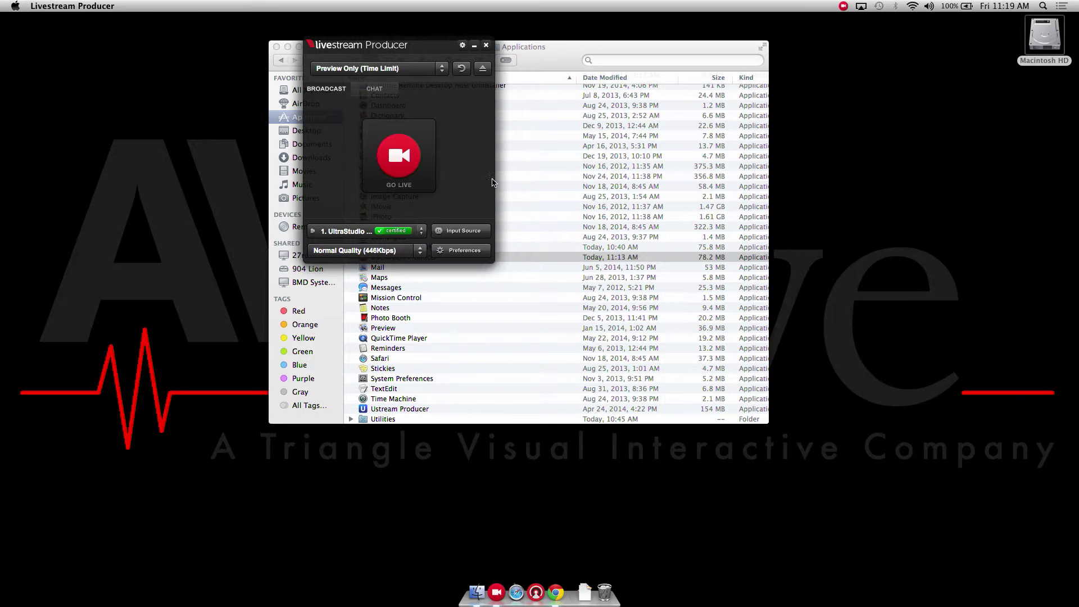
pyautogui.moveTo(555, 52); pyautogui.dragTo(881, 105)
pyautogui.moveTo(405, 45); pyautogui.dragTo(345, 37)
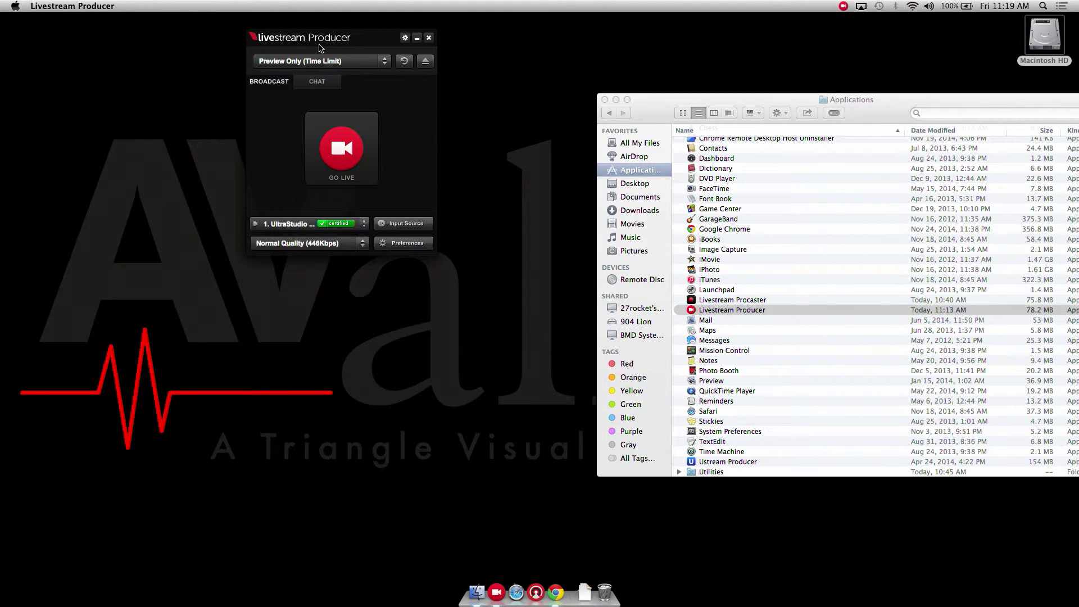
pyautogui.click(328, 224)
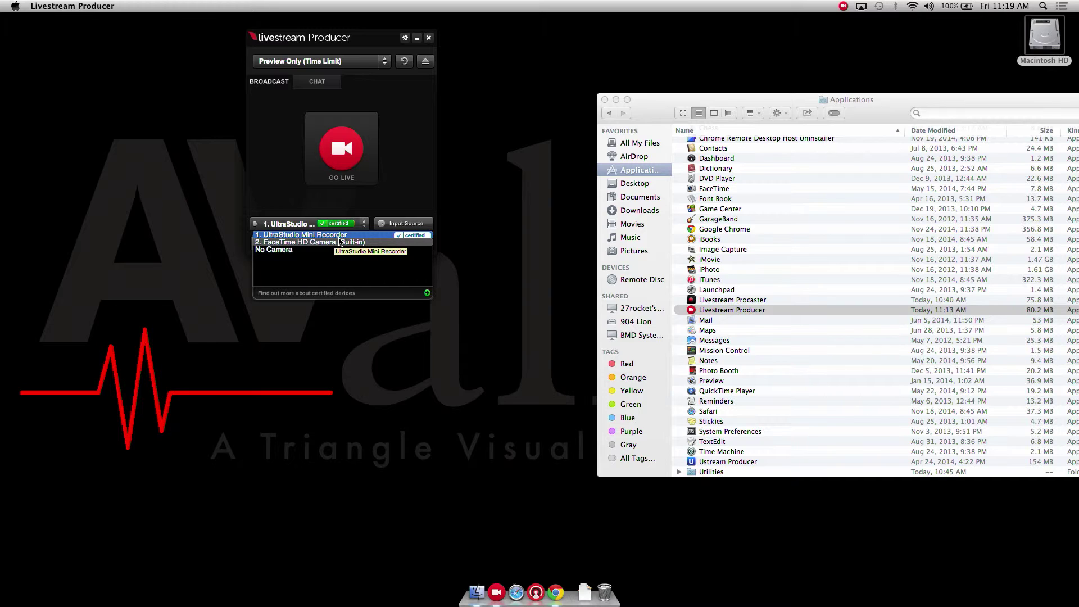
pyautogui.click(371, 217)
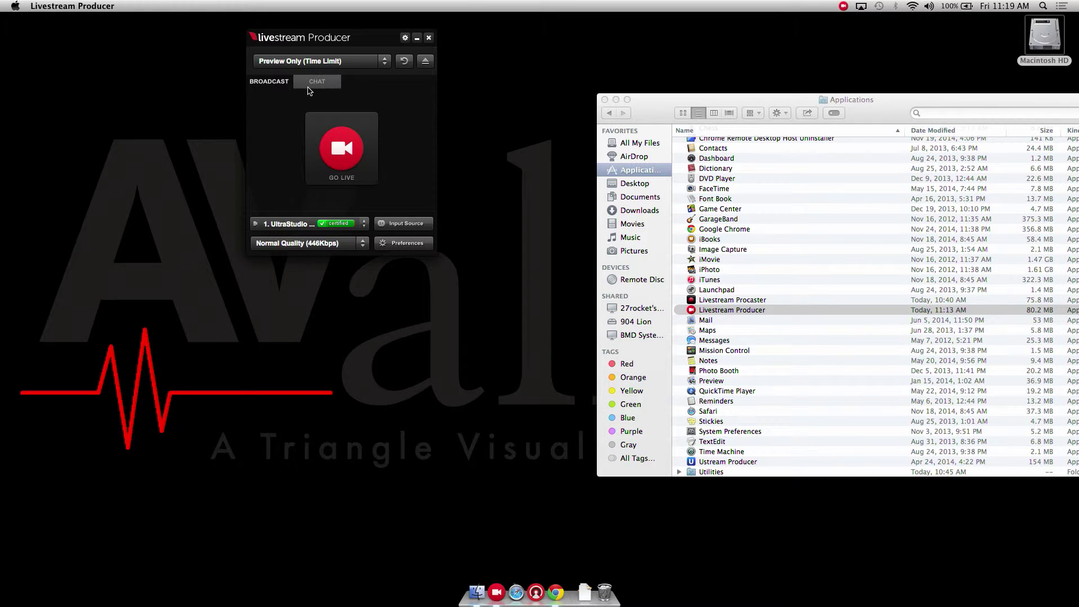
# In Video preferences, leave cropping unchanged, keep 16:9 output aspect ratio, and save.
pyautogui.click(405, 247)
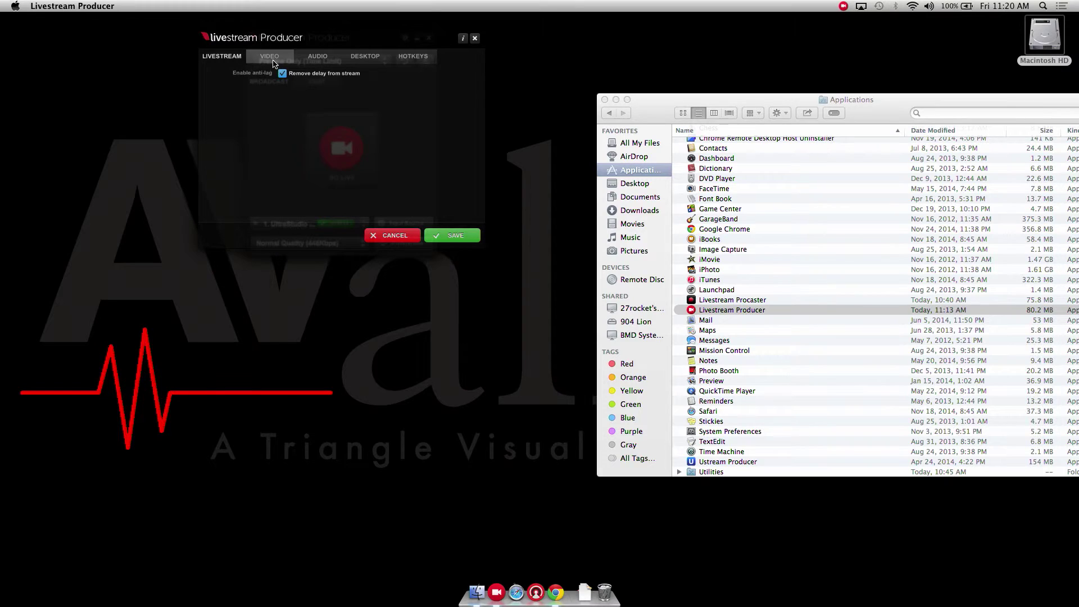
pyautogui.click(271, 58)
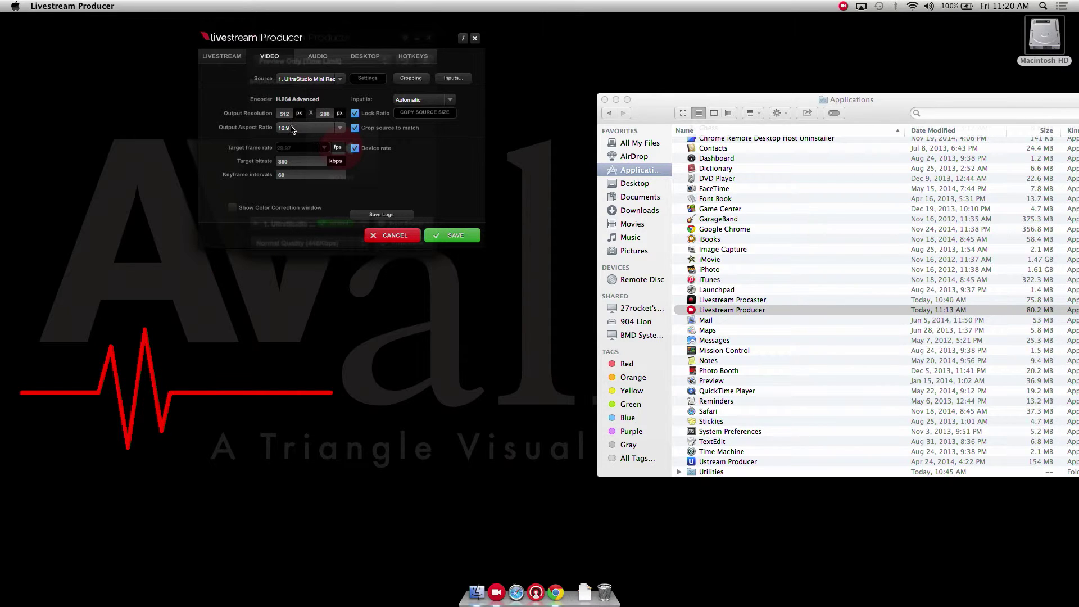
pyautogui.click(411, 78)
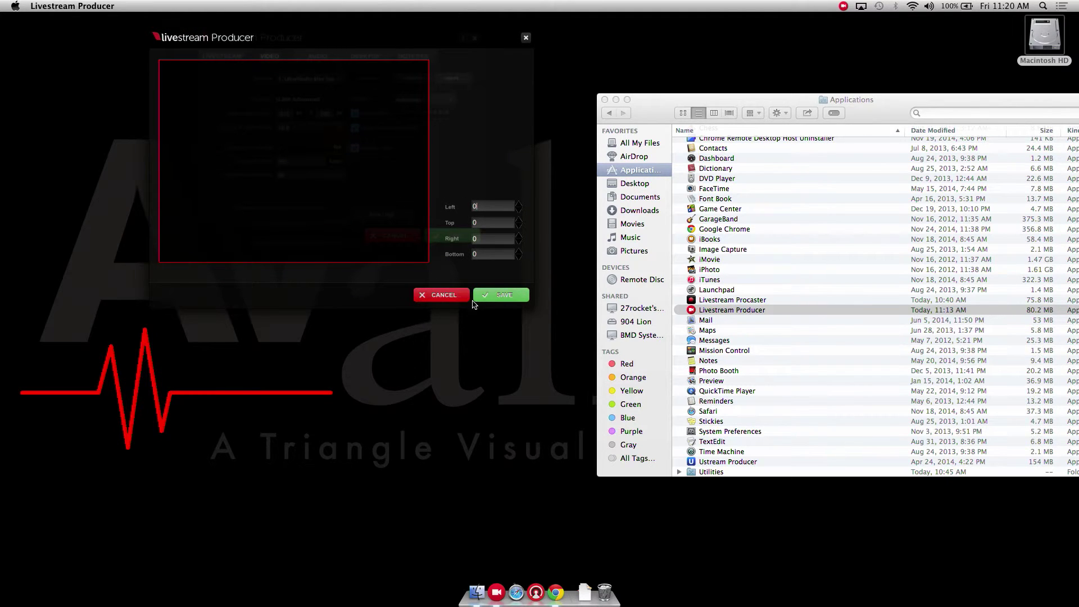
pyautogui.click(455, 298)
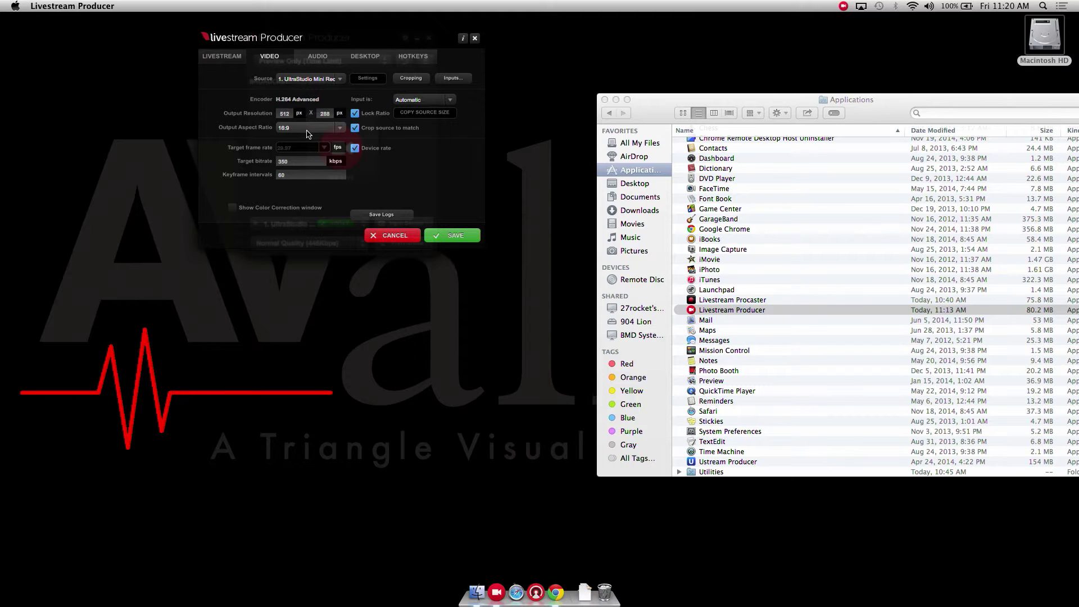
pyautogui.click(314, 129)
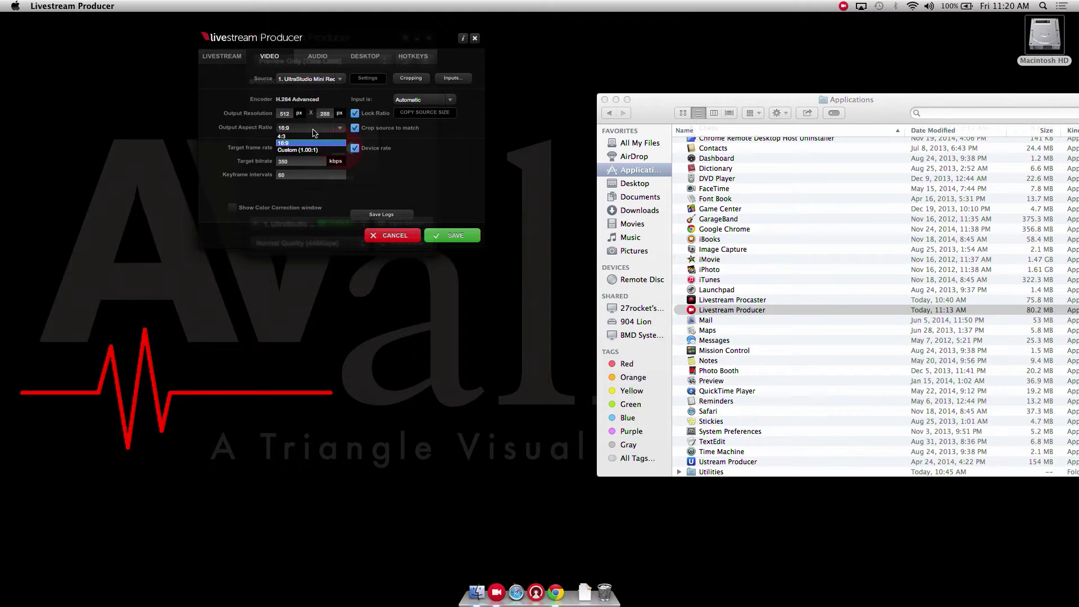
pyautogui.click(314, 133)
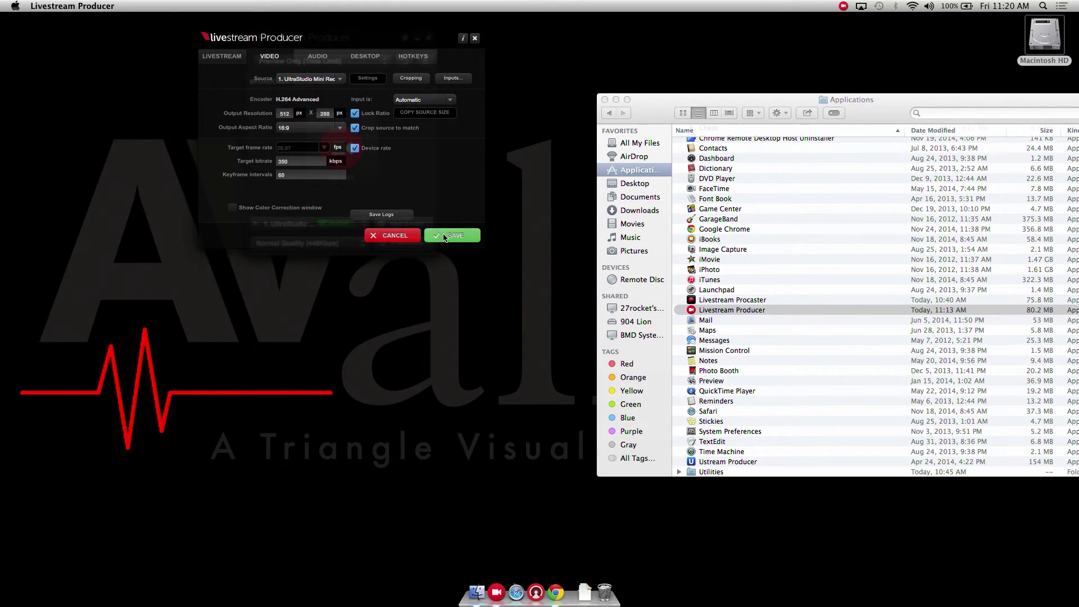
pyautogui.click(446, 237)
# Start the live broadcast, minimize Finder, and launch ATEM Software Control from the Dock.
pyautogui.click(339, 161)
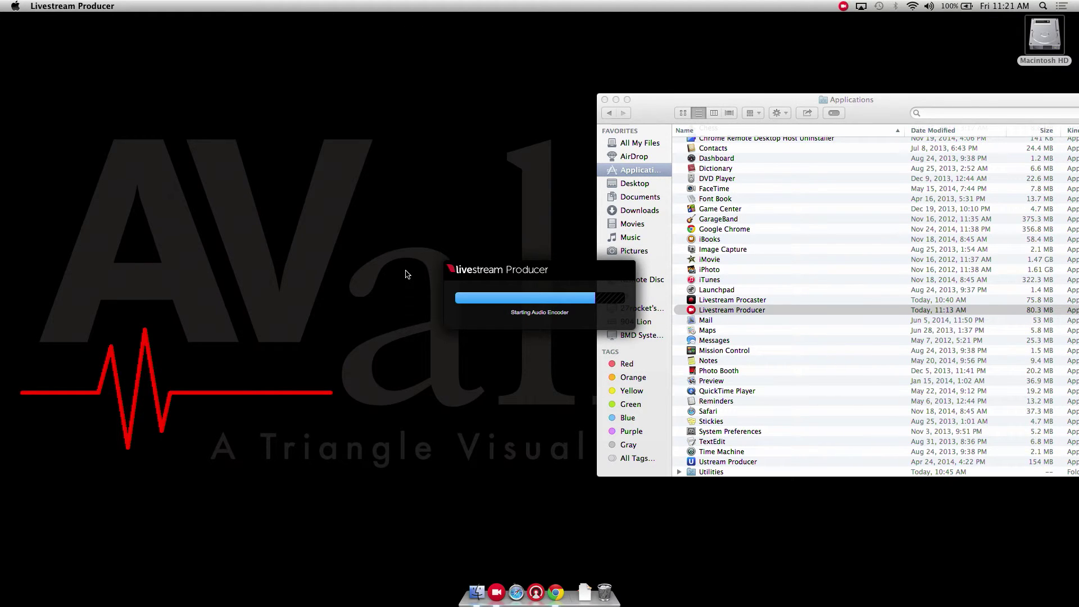
pyautogui.click(616, 100)
pyautogui.moveTo(571, 273); pyautogui.dragTo(507, 192)
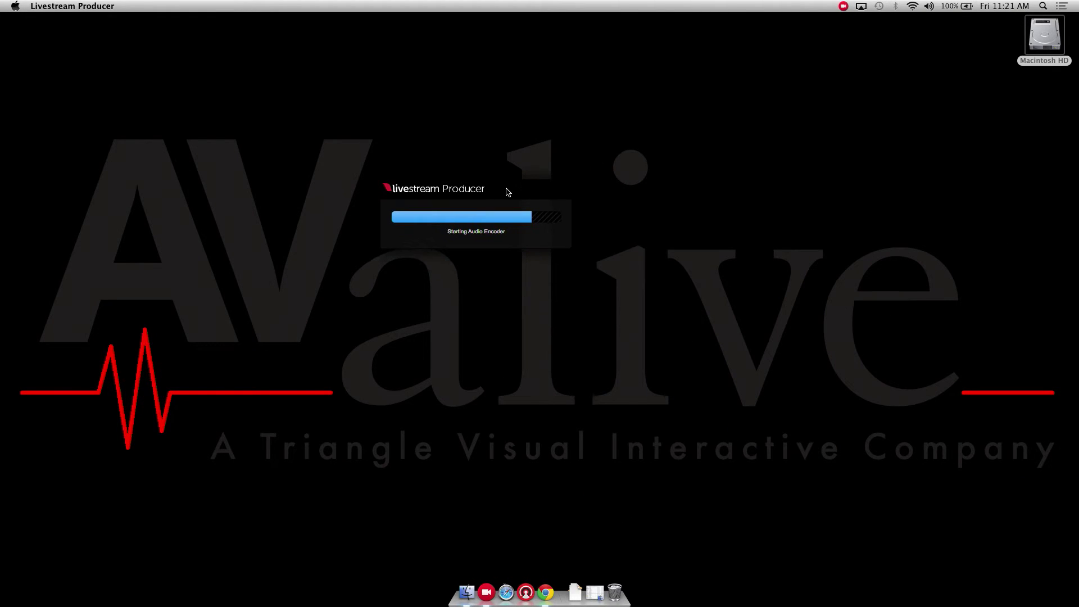
pyautogui.click(525, 590)
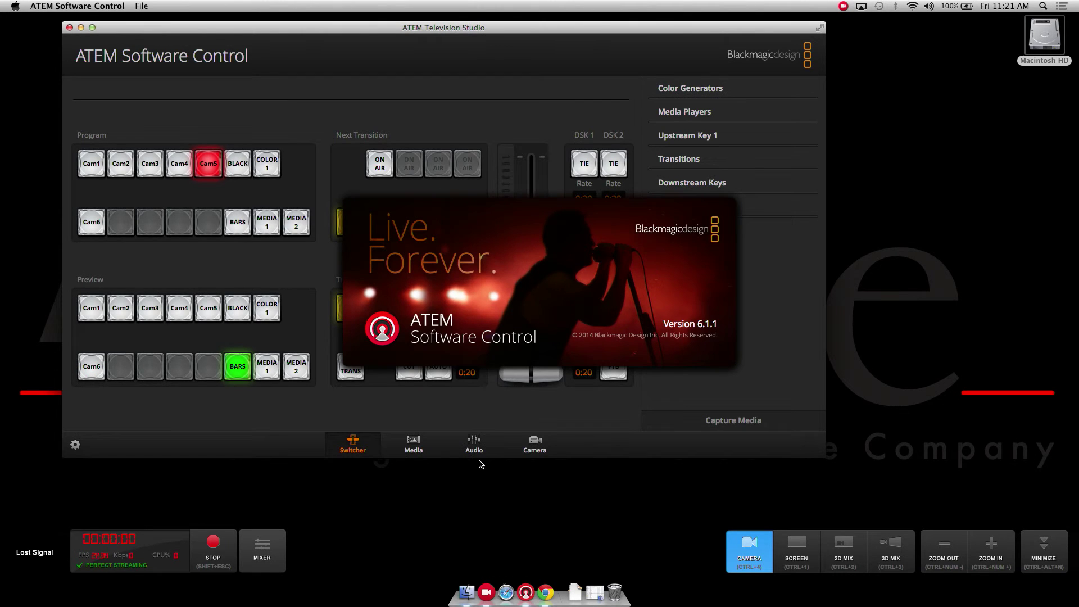
# Cut program through Cam4, Cam3, Cam4 back to Cam5, then minimize the switcher window.
pyautogui.click(181, 170)
pyautogui.click(158, 167)
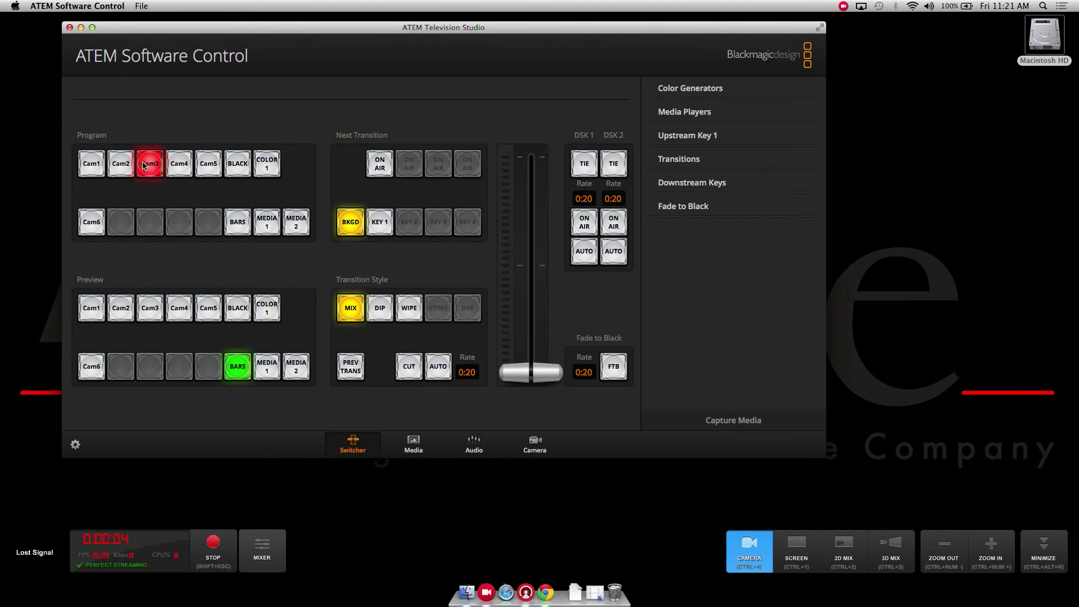
pyautogui.click(179, 164)
pyautogui.click(208, 165)
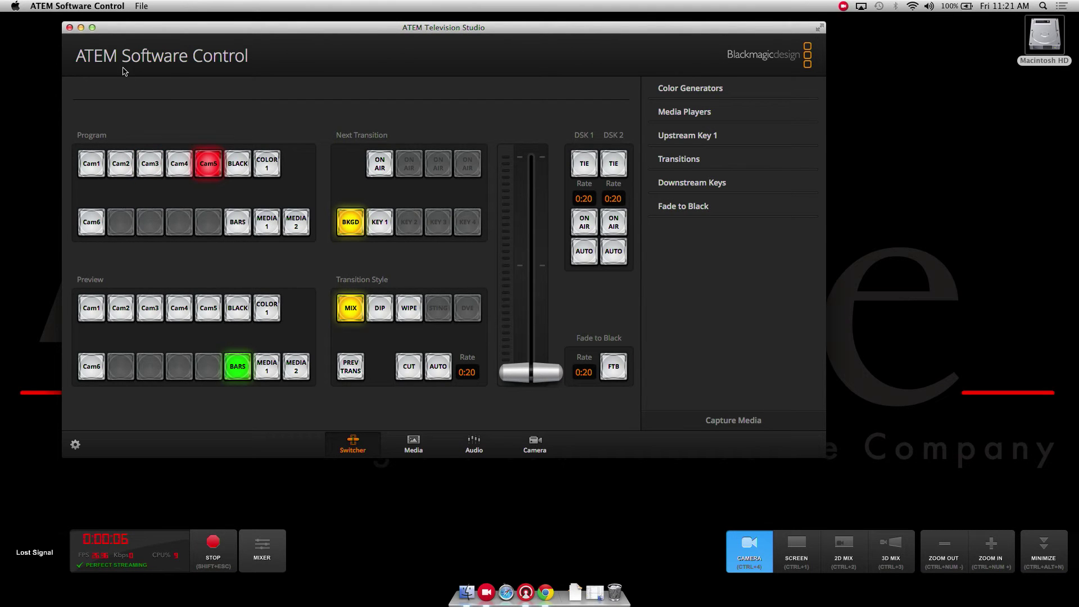
pyautogui.click(81, 28)
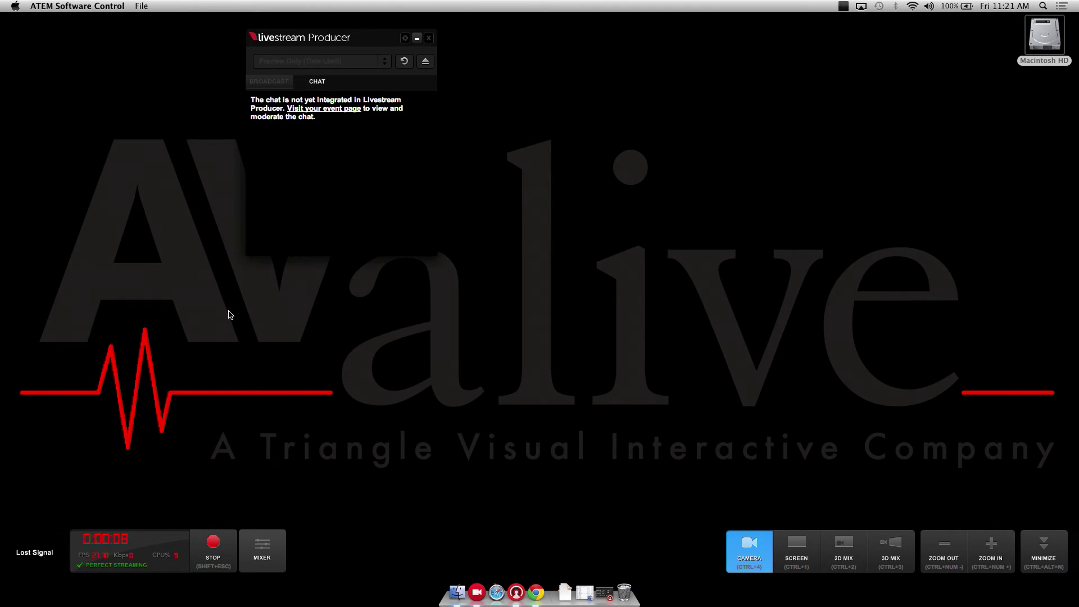
# Bring Livestream Producer forward and show the Audio Mixer with both sources at 0.0 dB.
pyautogui.click(165, 542)
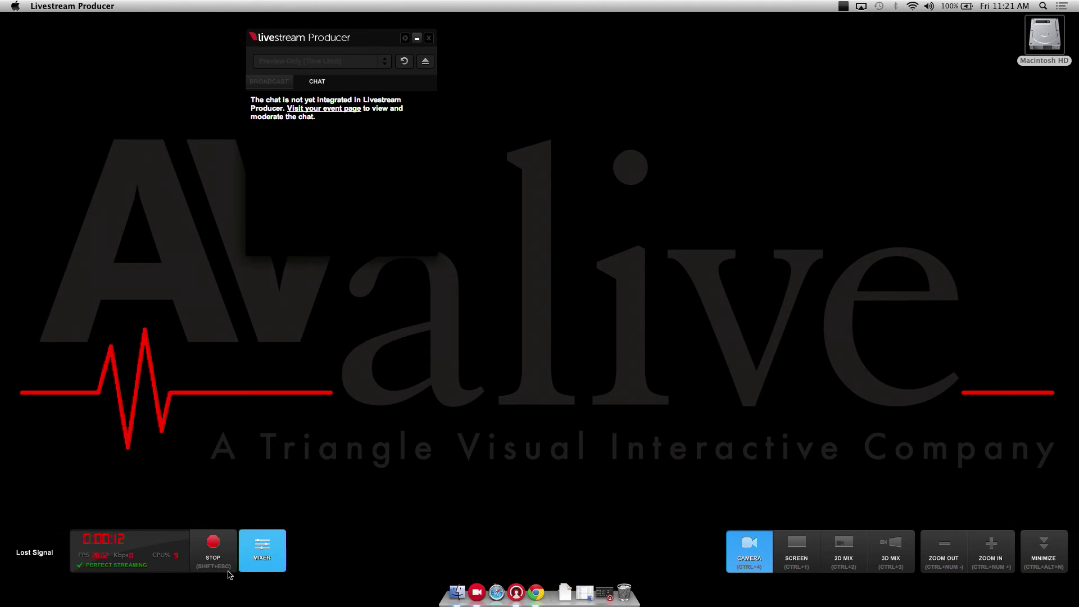
pyautogui.click(259, 558)
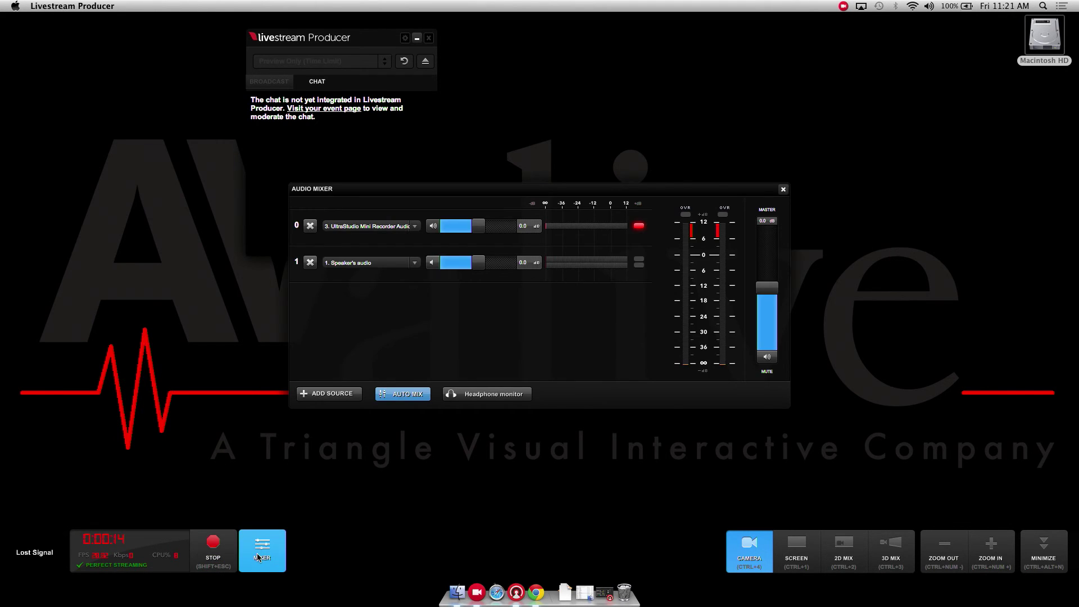